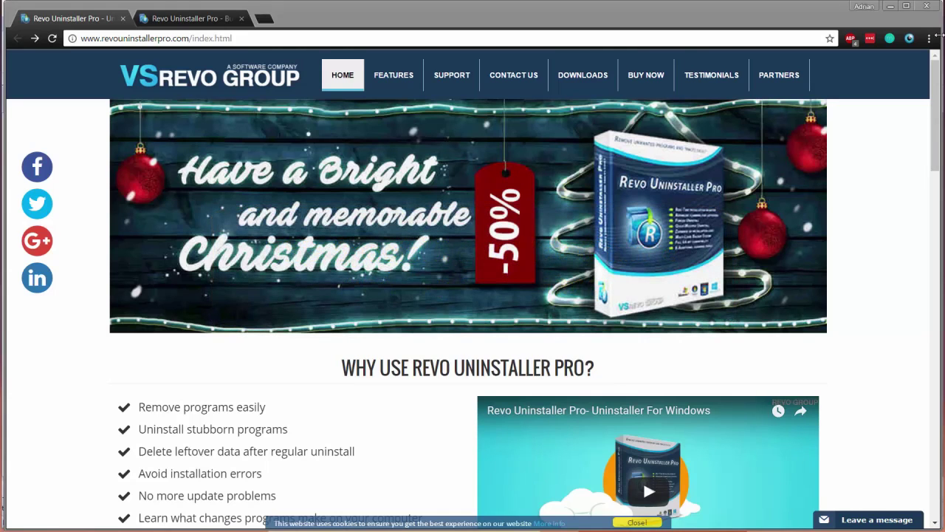
Step: Scroll the revouninstallerpro.com homepage down to the Main Features, such as forced uninstall and Hunter Mode
{"action": "scroll", "coordinate": [892, 262], "scroll_direction": "down", "scroll_amount": 3}
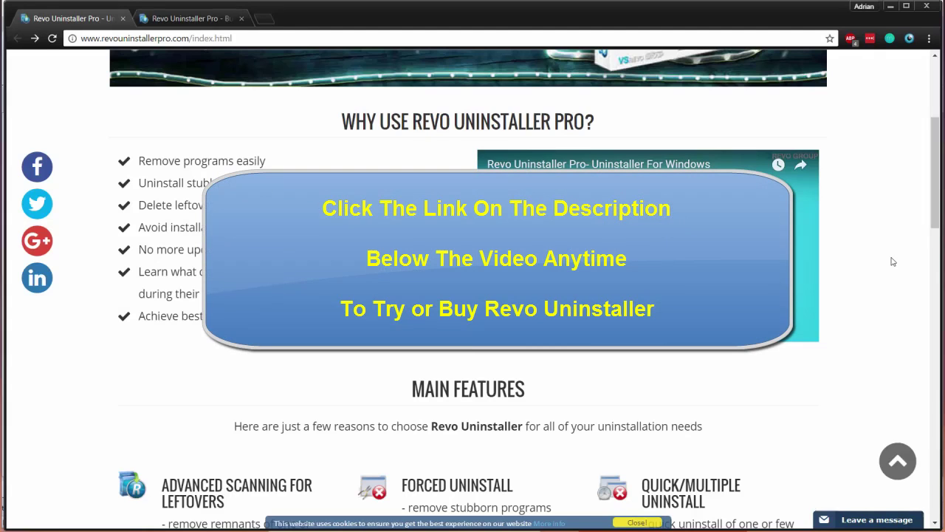
{"action": "scroll", "coordinate": [891, 261], "scroll_direction": "down", "scroll_amount": 1}
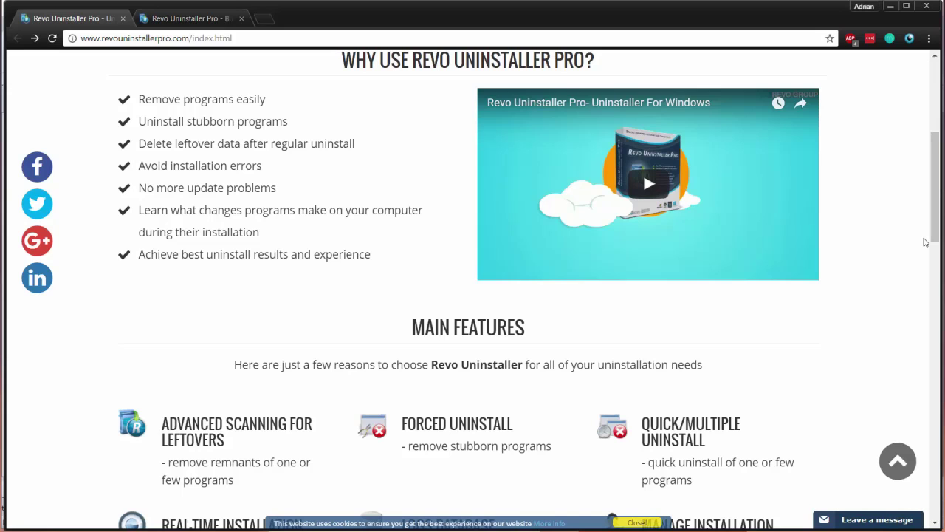
{"action": "scroll", "coordinate": [923, 241], "scroll_direction": "down", "scroll_amount": 3}
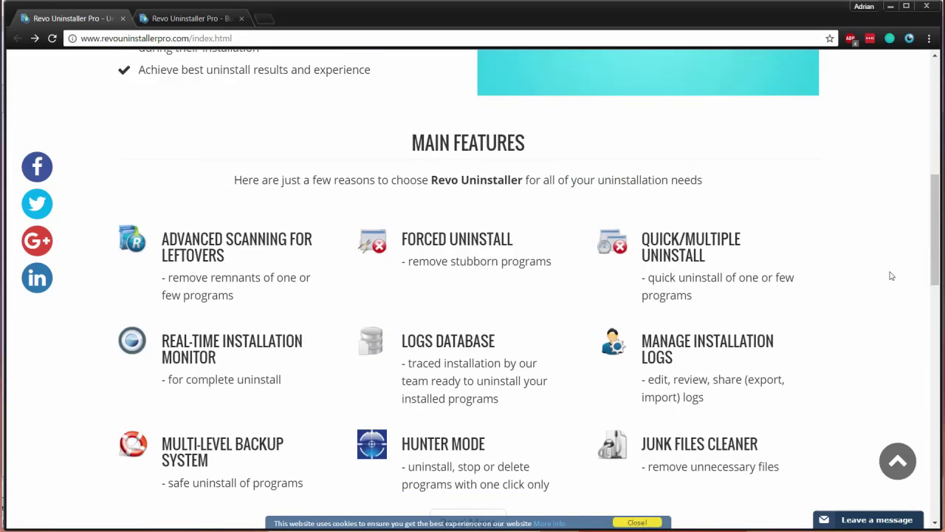
{"action": "scroll", "coordinate": [879, 288], "scroll_direction": "down", "scroll_amount": 3}
{"action": "scroll", "coordinate": [863, 304], "scroll_direction": "up", "scroll_amount": 2}
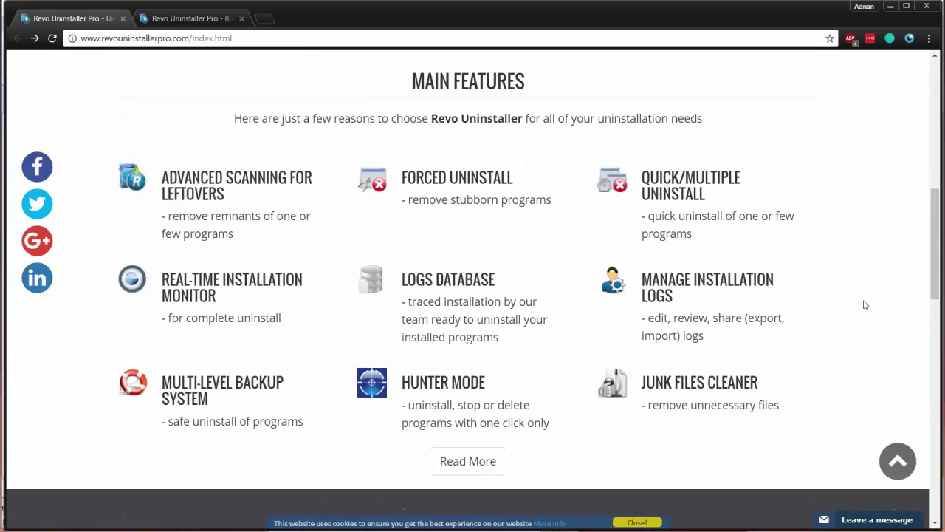
Step: Minimize Chrome to reveal Revo's All Programs list of 101 installed programs
{"action": "left_click", "coordinate": [891, 8]}
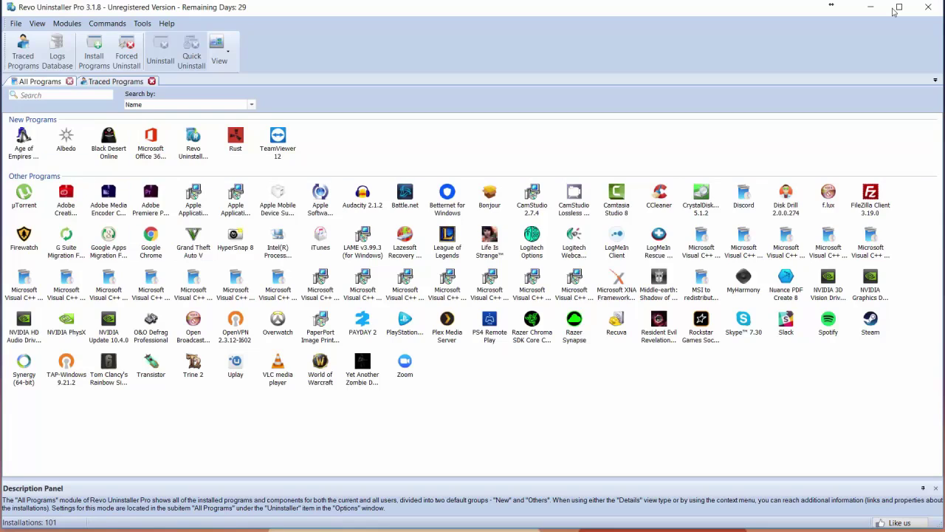
Step: Switch to Traced Programs and browse the Search by options, keeping Name selected
{"action": "key", "text": "ctrl+Tab"}
{"action": "key", "text": "ctrl+Tab"}
{"action": "key", "text": "Tab"}
{"action": "key", "text": "Tab"}
{"action": "key", "text": "alt+Down"}
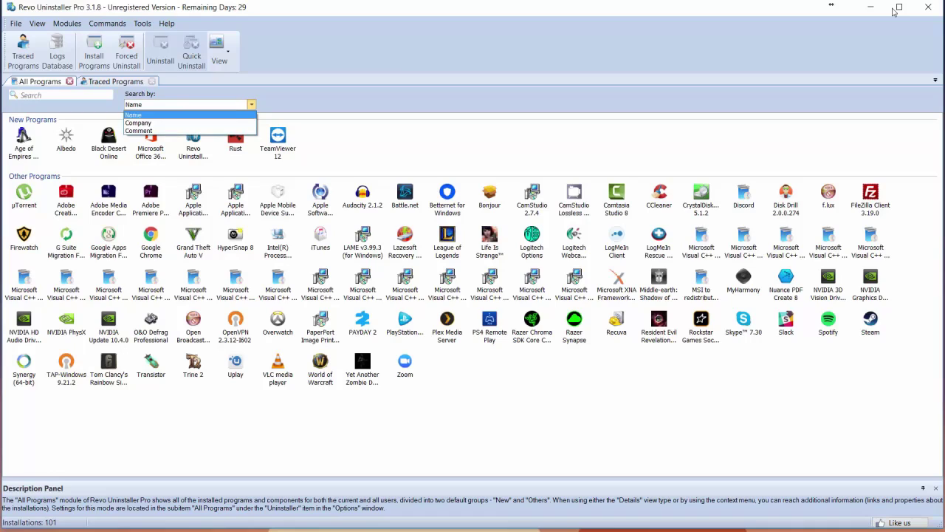
{"action": "key", "text": "Down"}
{"action": "key", "text": "Down"}
{"action": "key", "text": "Up"}
{"action": "key", "text": "Down"}
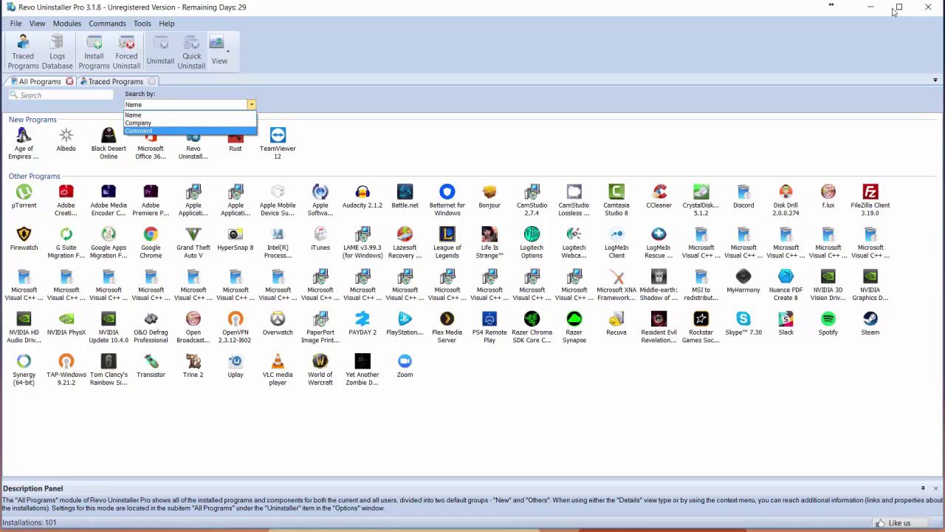
{"action": "key", "text": "Up"}
{"action": "key", "text": "Up"}
{"action": "key", "text": "Return"}
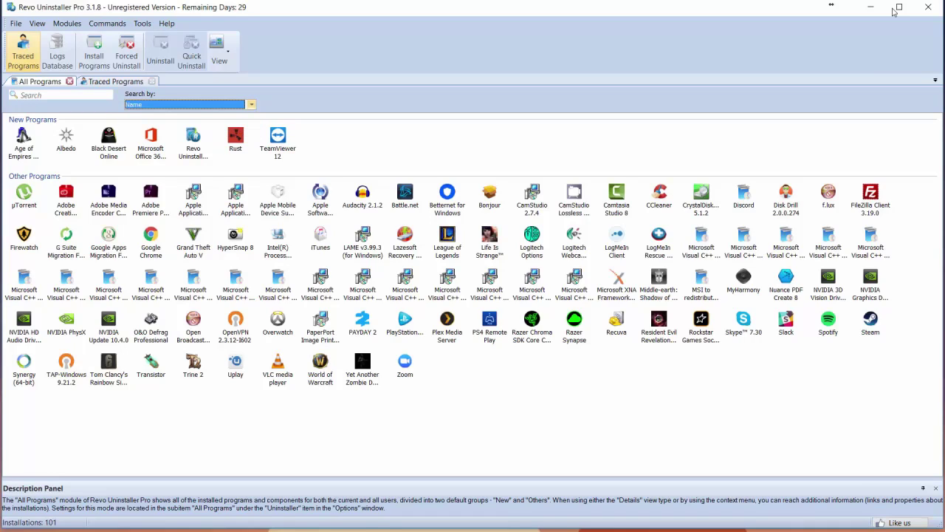
Step: Open the Logs Database, then return to the All Programs list
{"action": "key", "text": "Tab"}
{"action": "key", "text": "Tab"}
{"action": "key", "text": "Return"}
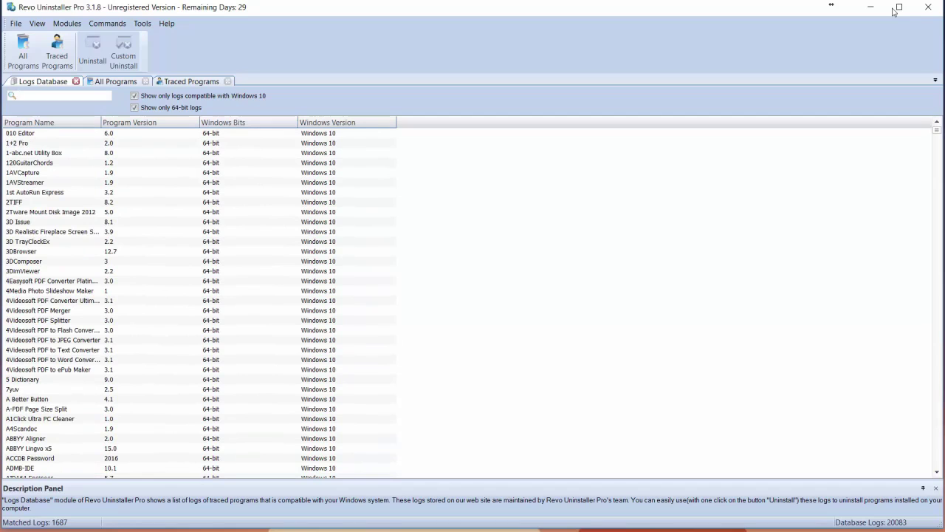
{"action": "key", "text": "ctrl+Tab"}
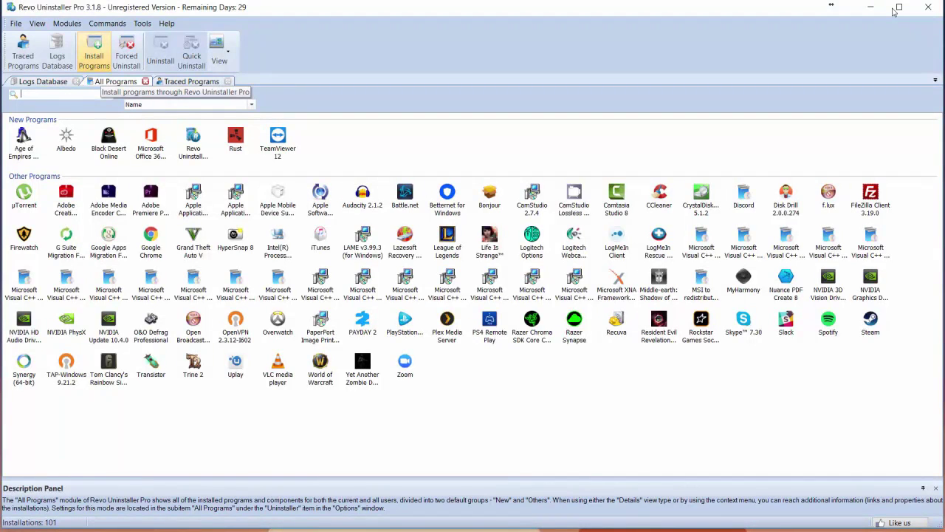
{"action": "left_click", "coordinate": [93, 56]}
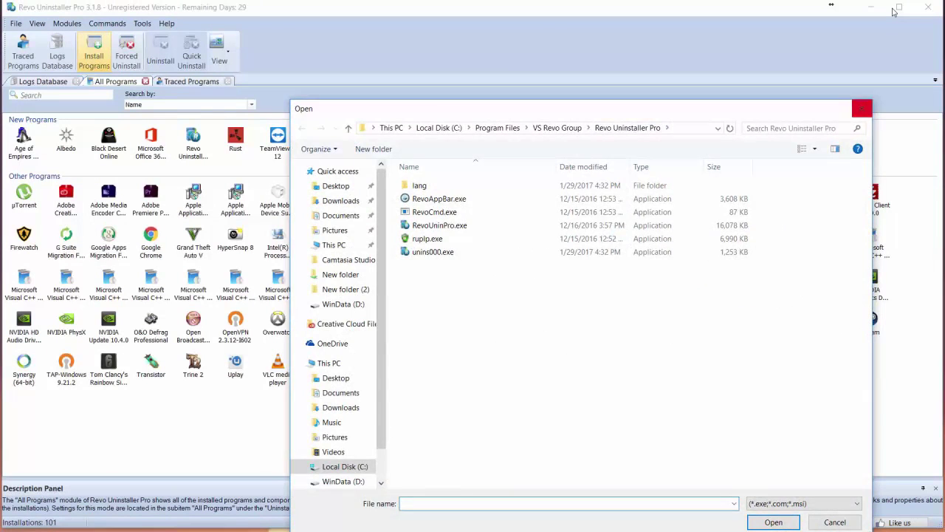
{"action": "left_click", "coordinate": [860, 108]}
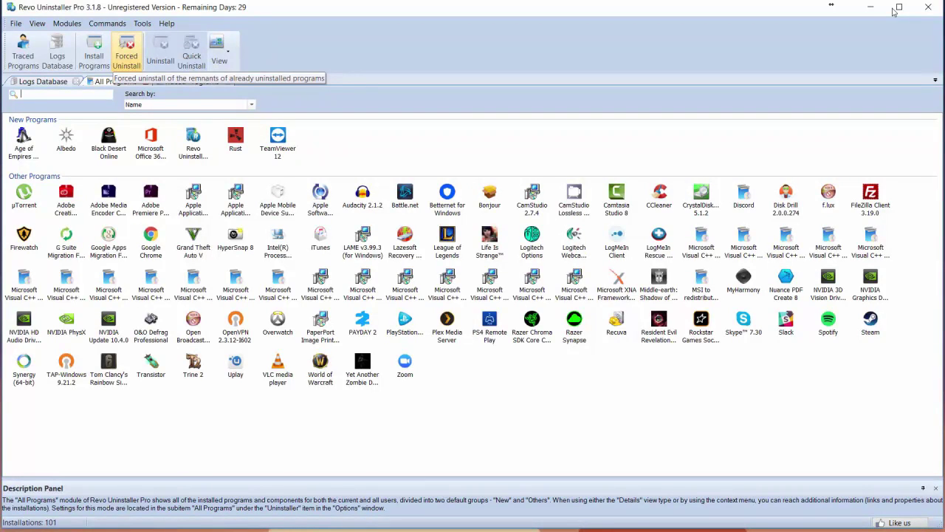
Step: Preview the Forced Uninstall options, then dismiss the dialog without running it
{"action": "left_click", "coordinate": [126, 56]}
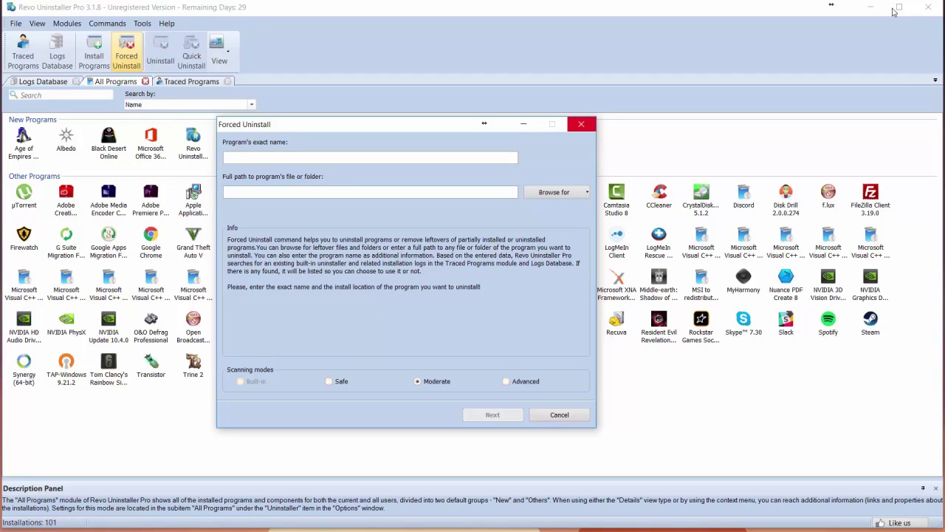
{"action": "key", "text": "Escape"}
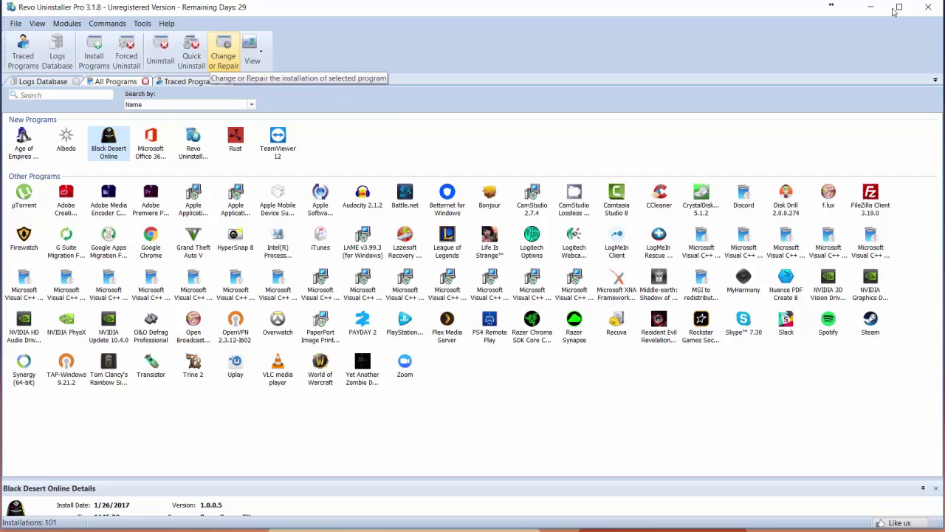
Step: Uninstall Black Desert Online, confirm complete removal, and run a Moderate leftover scan
{"action": "left_click", "coordinate": [160, 56]}
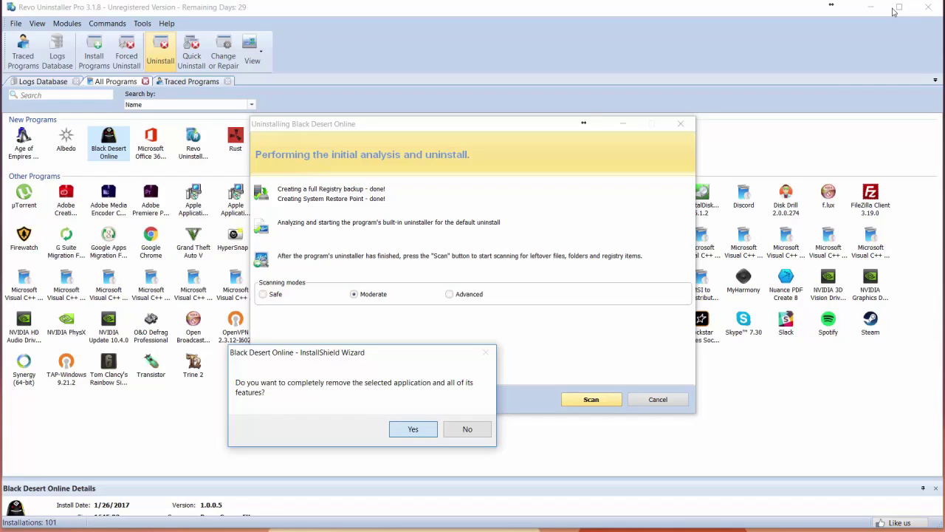
{"action": "key", "text": "Return"}
{"action": "key", "text": "Return"}
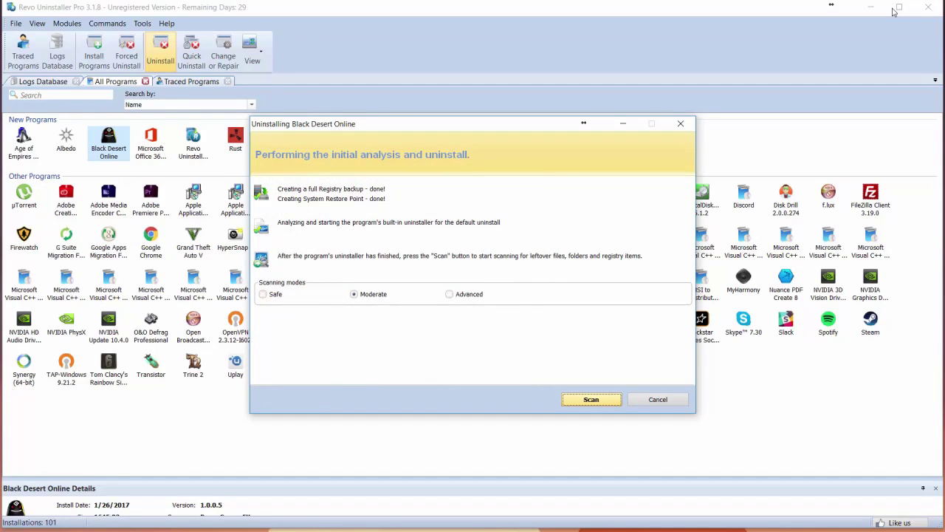
{"action": "key", "text": "Return"}
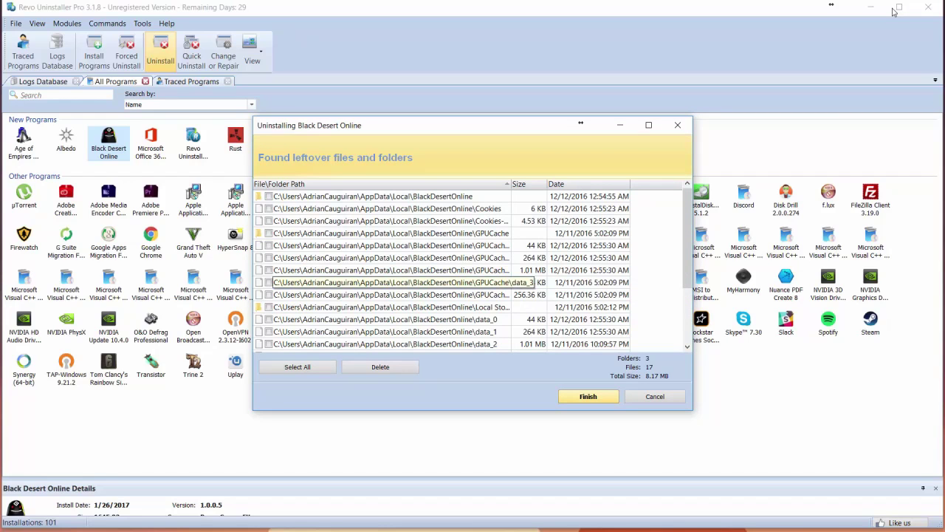
Step: Select all of Black Desert Online's leftover files and folders and delete them, confirming Yes
{"action": "scroll", "coordinate": [398, 282], "scroll_direction": "down", "scroll_amount": 3}
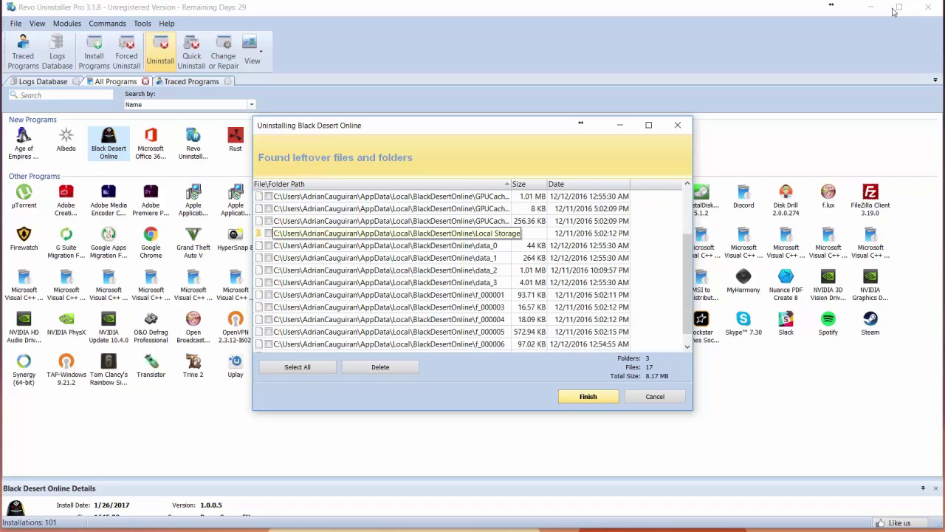
{"action": "scroll", "coordinate": [399, 270], "scroll_direction": "up", "scroll_amount": 3}
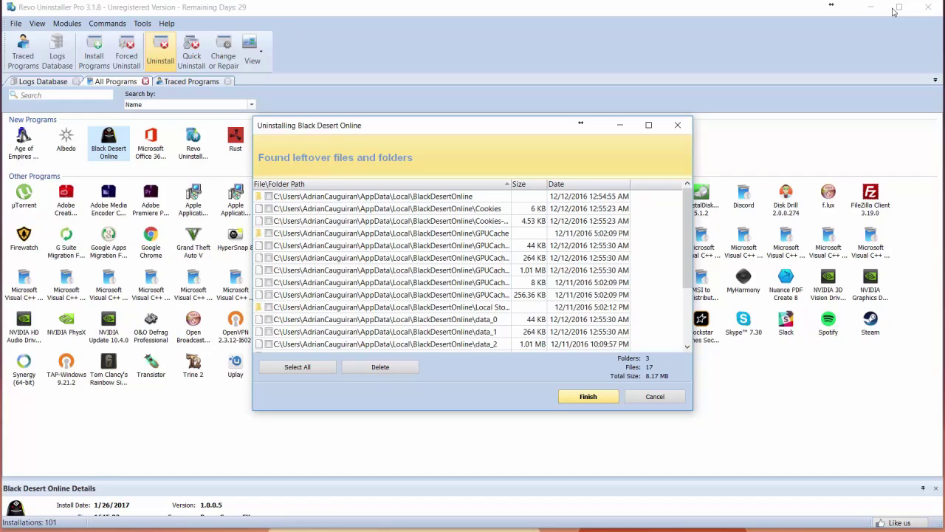
{"action": "left_click", "coordinate": [297, 366]}
{"action": "key", "text": "Tab"}
{"action": "key", "text": "Tab"}
{"action": "key", "text": "space"}
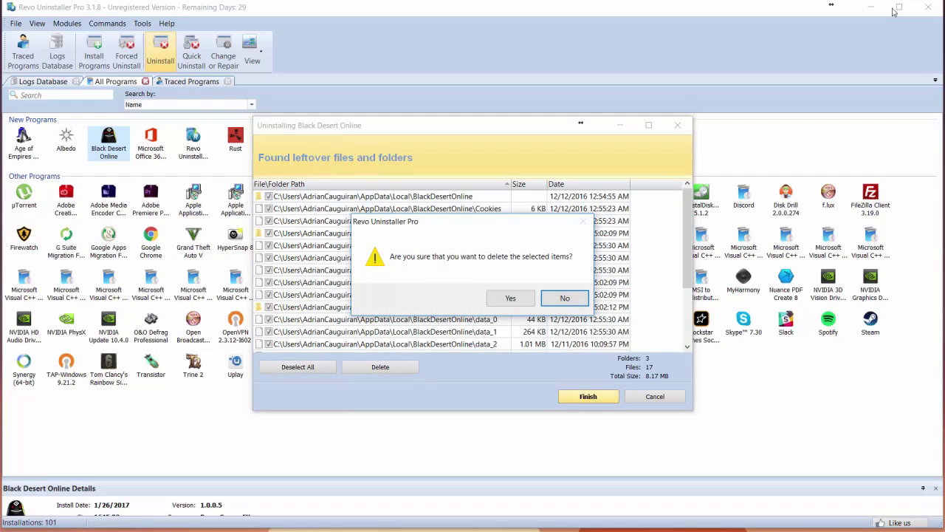
{"action": "key", "text": "Left"}
{"action": "key", "text": "Return"}
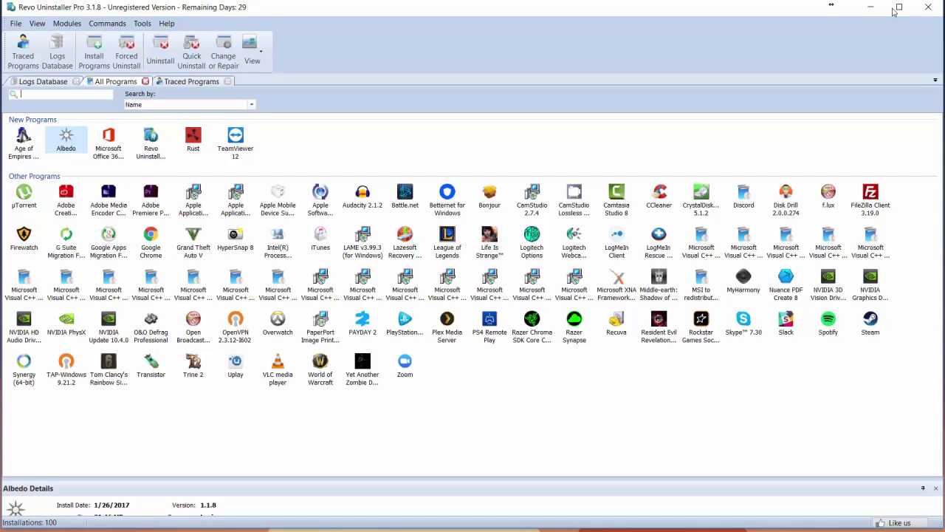
{"action": "left_click", "coordinate": [278, 201]}
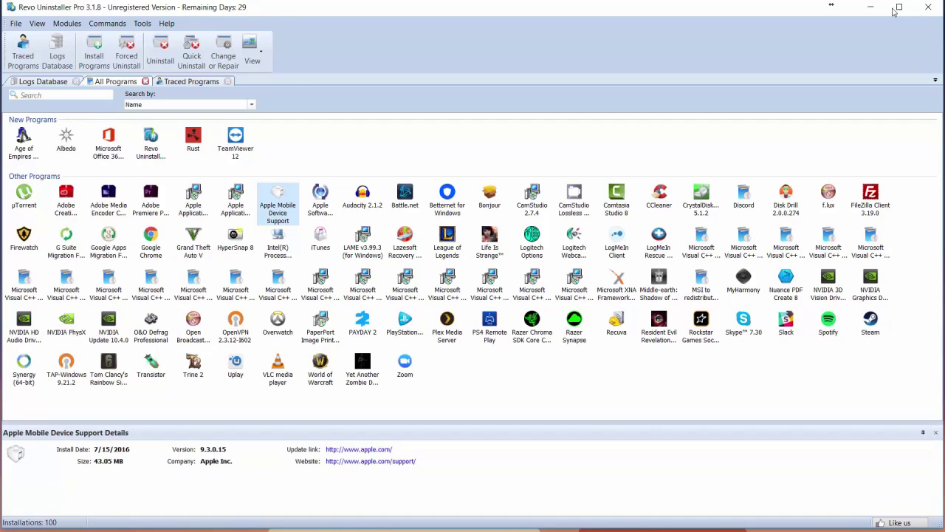
{"action": "key", "text": "Escape"}
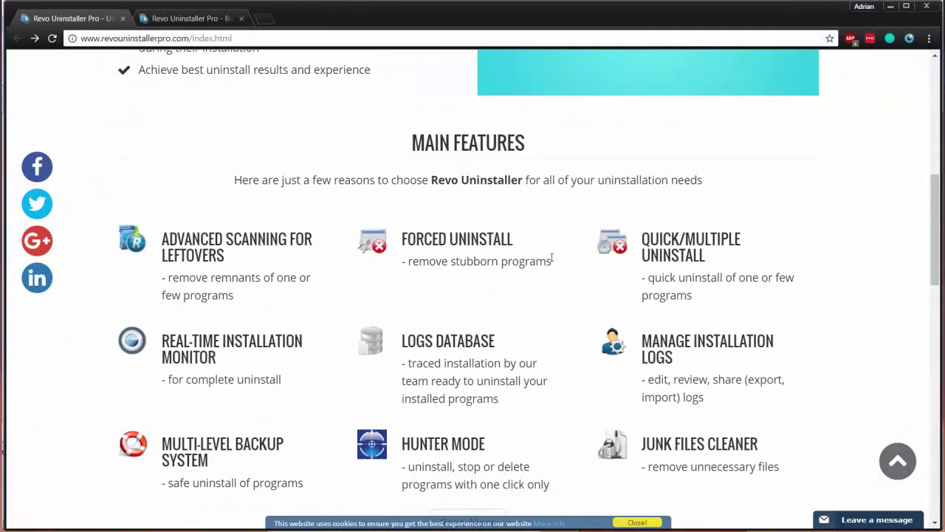
Step: Scroll to the top of the homepage and open the BUY NOW license pricing page
{"action": "scroll", "coordinate": [569, 253], "scroll_direction": "up", "scroll_amount": 4}
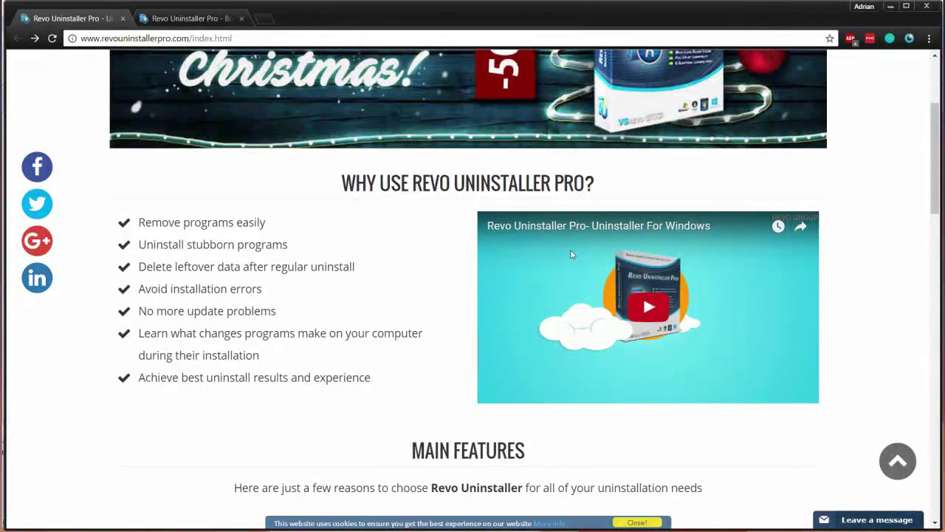
{"action": "scroll", "coordinate": [570, 254], "scroll_direction": "up", "scroll_amount": 3}
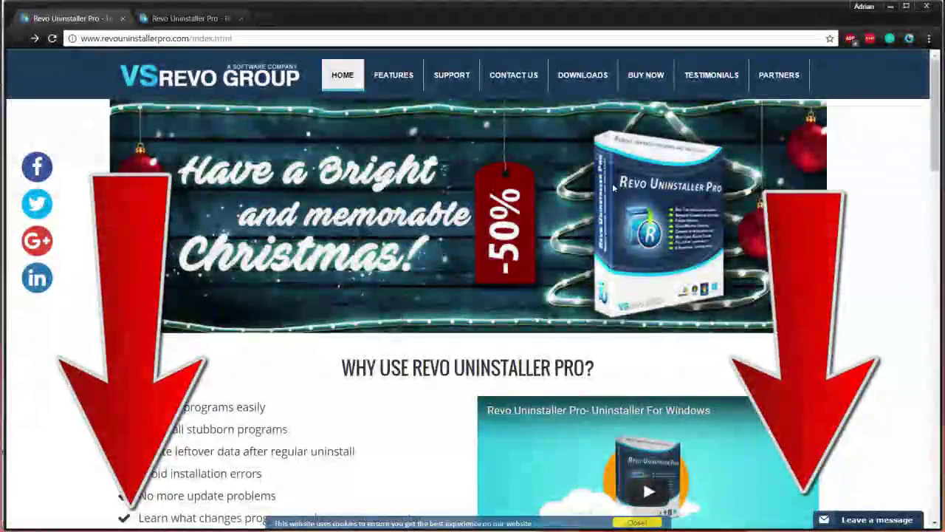
{"action": "left_click", "coordinate": [646, 75]}
{"action": "scroll", "coordinate": [649, 309], "scroll_direction": "down", "scroll_amount": 2}
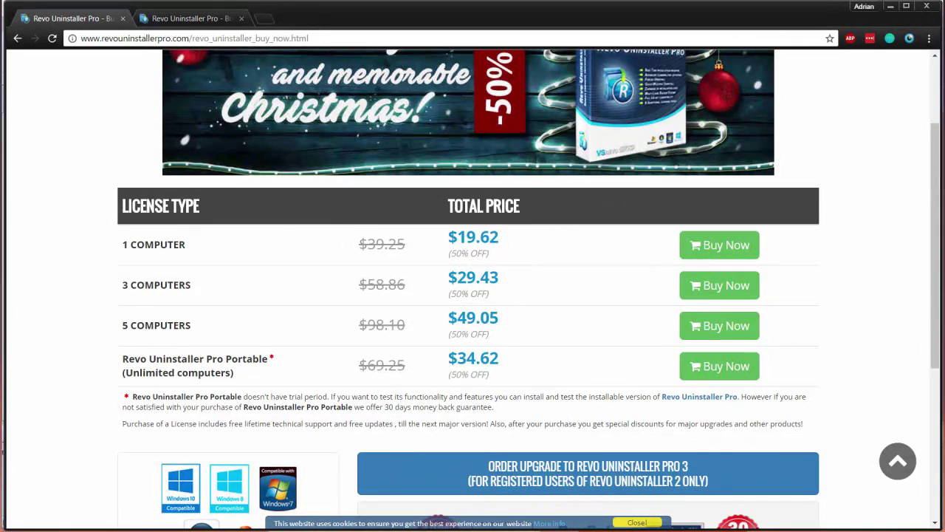
{"action": "scroll", "coordinate": [369, 302], "scroll_direction": "down", "scroll_amount": 2}
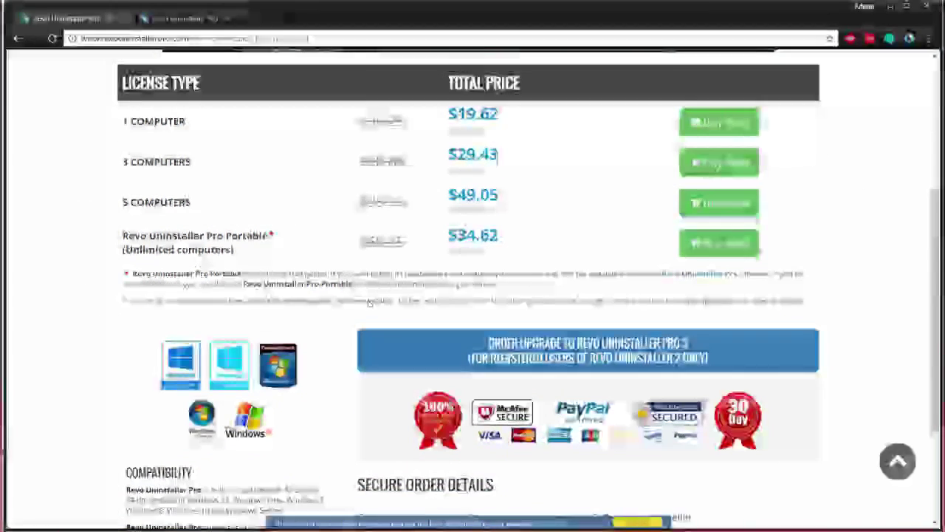
{"action": "scroll", "coordinate": [369, 302], "scroll_direction": "up", "scroll_amount": 1}
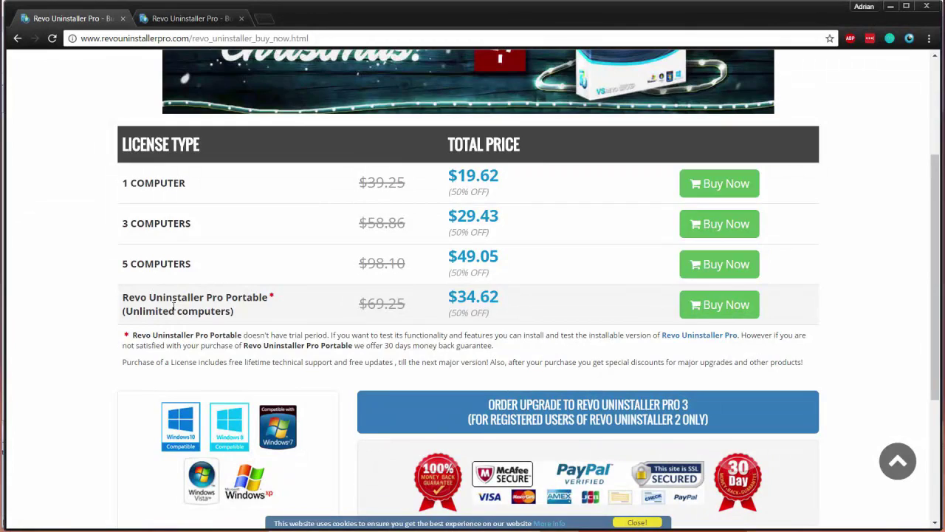
{"action": "scroll", "coordinate": [208, 293], "scroll_direction": "down", "scroll_amount": 3}
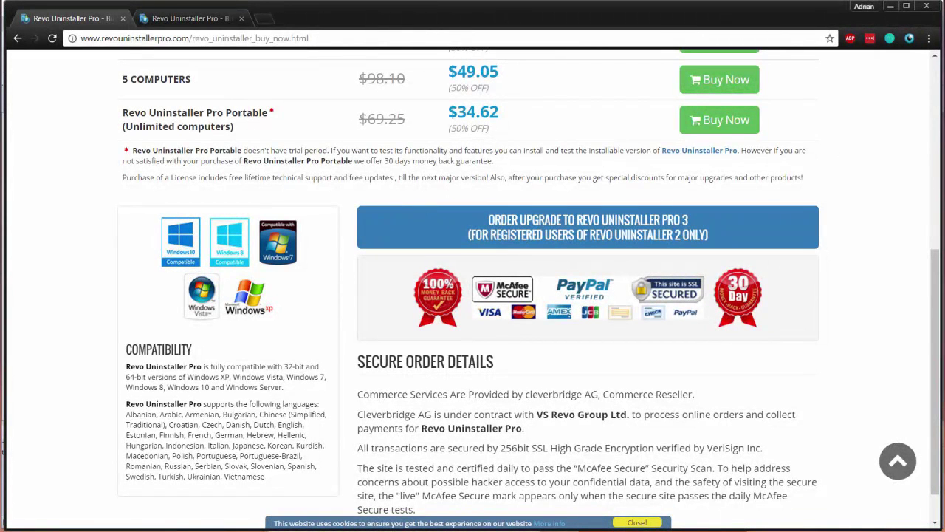
{"action": "scroll", "coordinate": [662, 194], "scroll_direction": "down", "scroll_amount": 1}
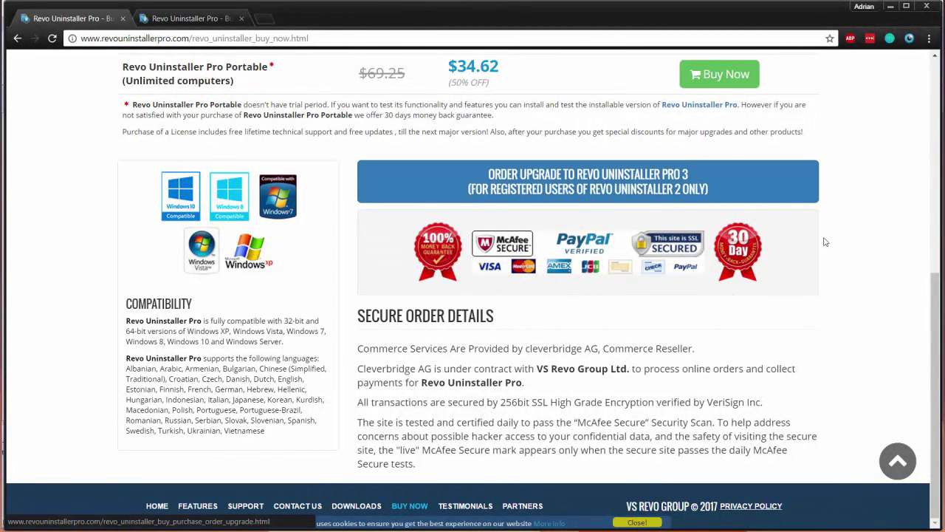
{"action": "scroll", "coordinate": [799, 405], "scroll_direction": "up", "scroll_amount": 3}
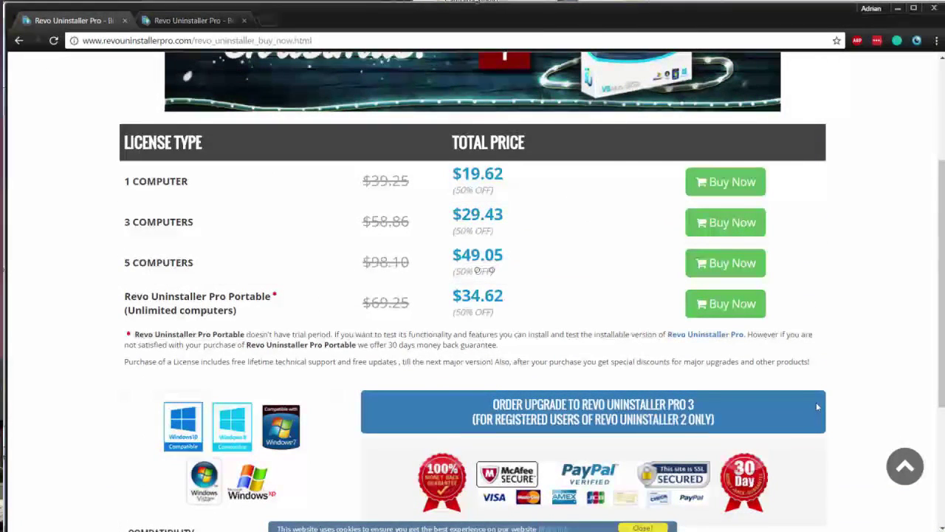
{"action": "scroll", "coordinate": [815, 407], "scroll_direction": "up", "scroll_amount": 2}
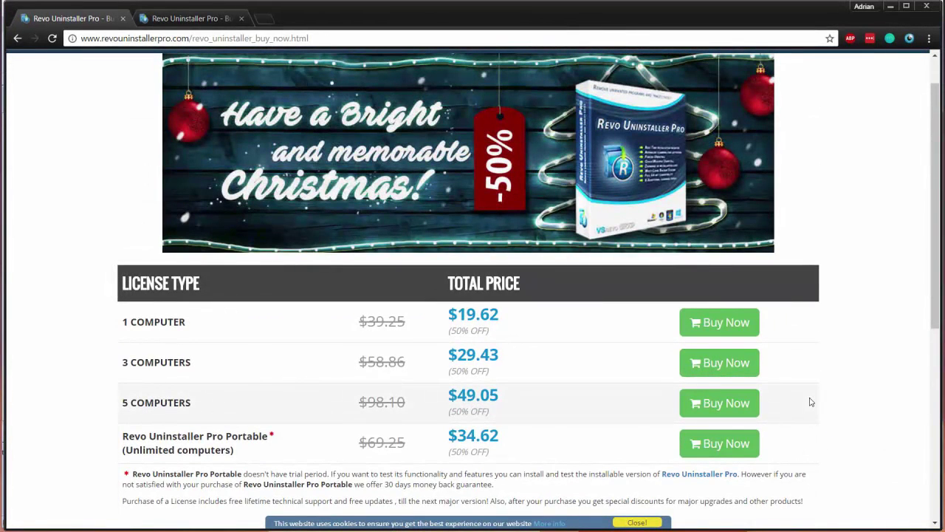